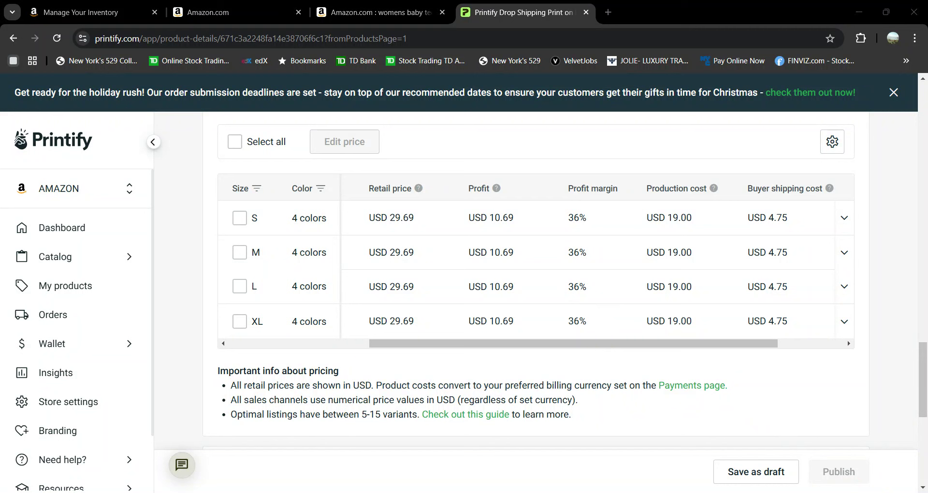
Scroll the Printify product page to the Pricing table showing sizes S–XL at USD 29.69 with 36% margin.
click(624, 356)
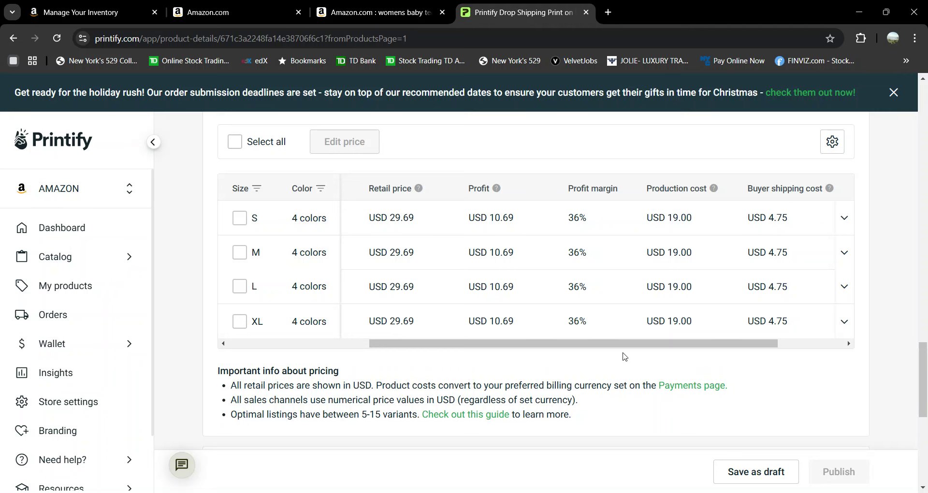
scroll(607, 360, up, 1)
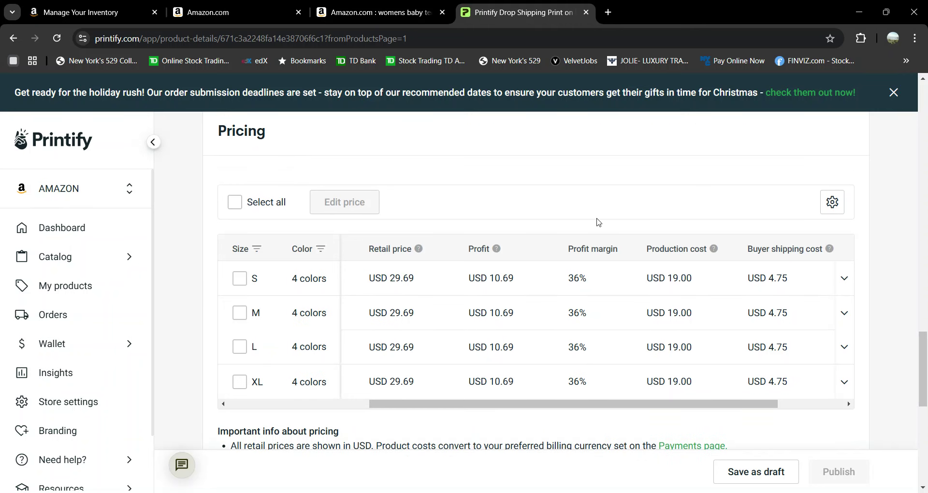
scroll(597, 222, up, 2)
scroll(597, 224, down, 2)
scroll(597, 229, down, 3)
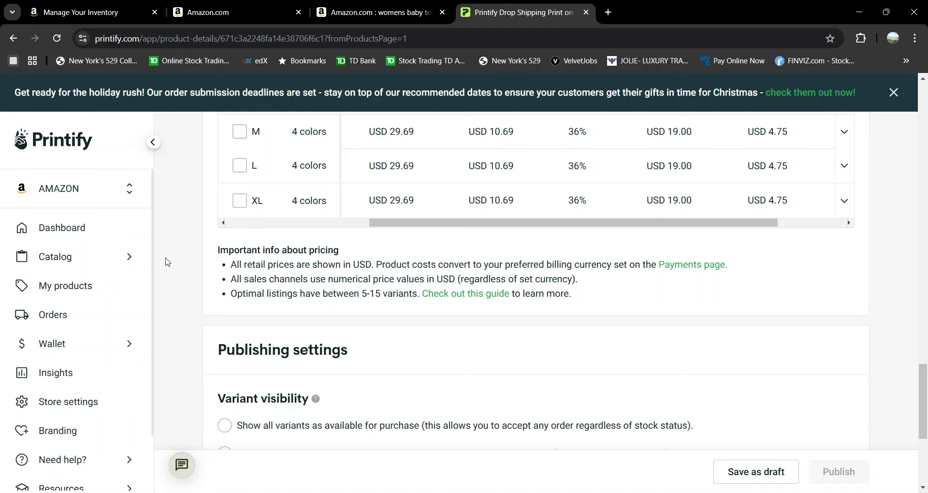
scroll(166, 261, down, 1)
scroll(166, 262, up, 2)
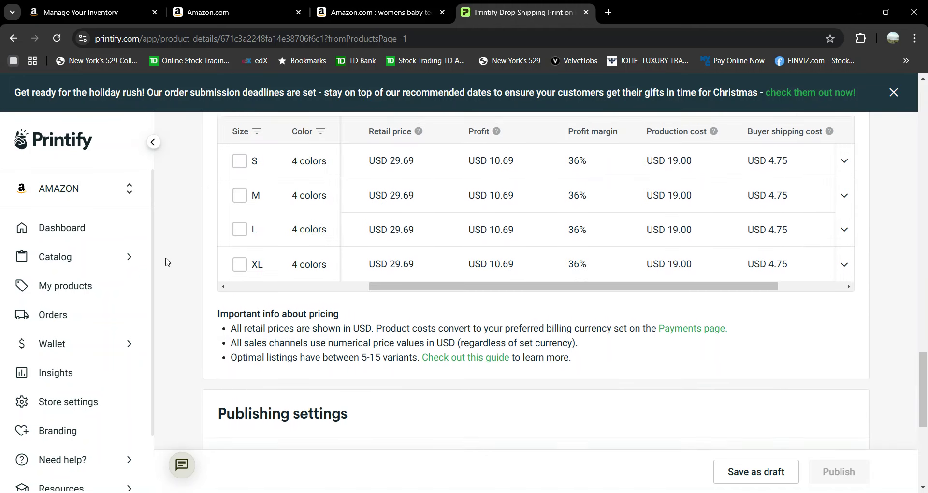
scroll(166, 261, up, 2)
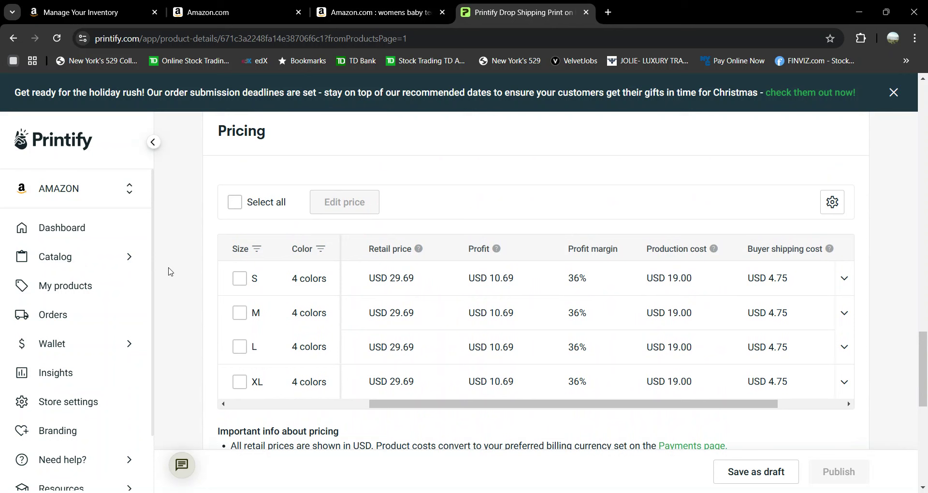
click(129, 191)
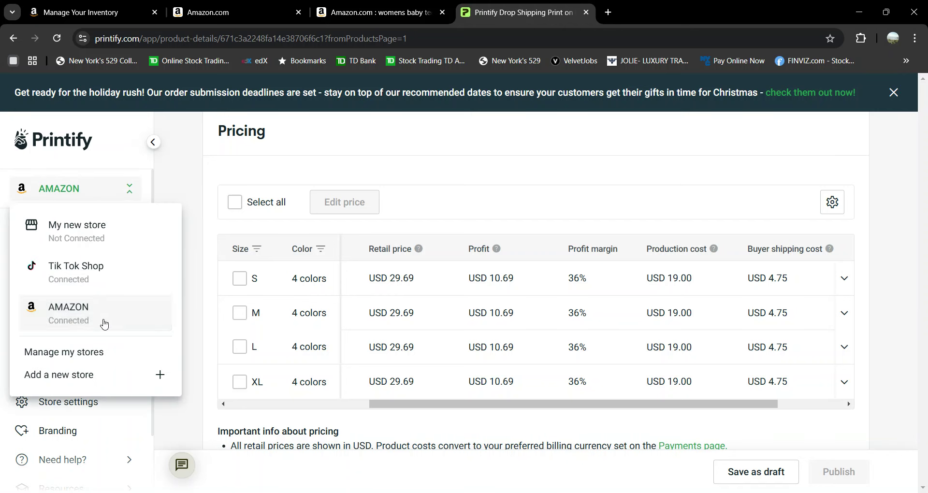
click(179, 189)
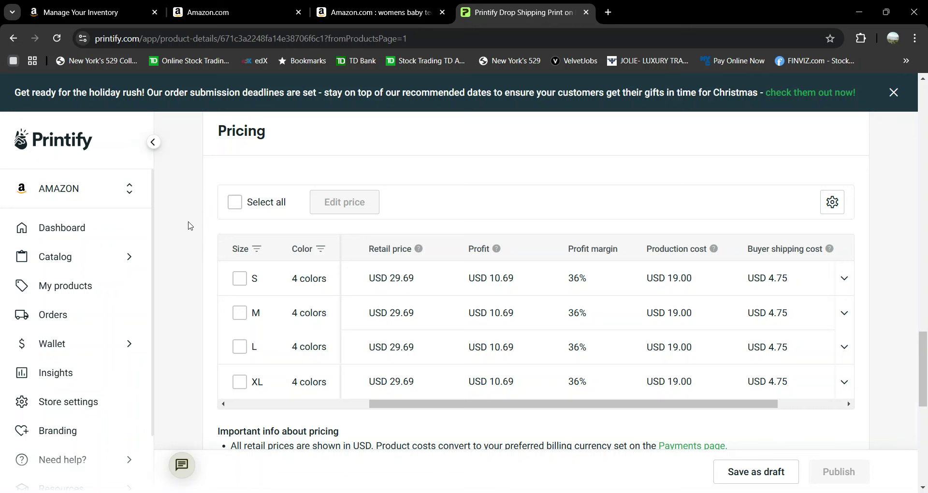
click(93, 14)
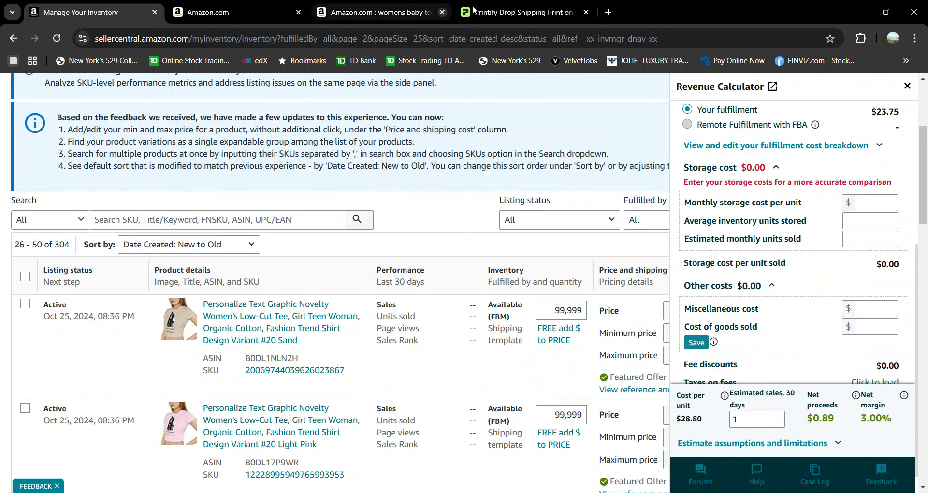
click(511, 14)
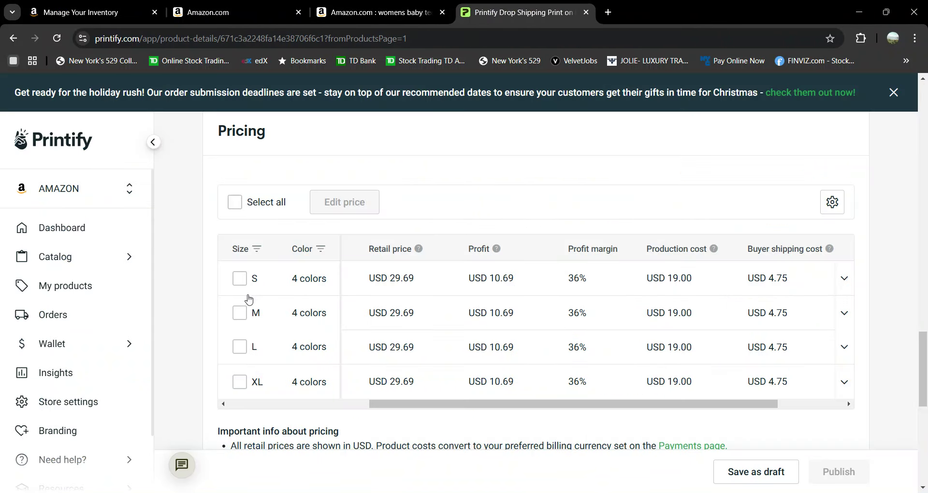
Scan the Amazon 'womens baby tee' results for competitor tops priced roughly $10–$20.
click(375, 13)
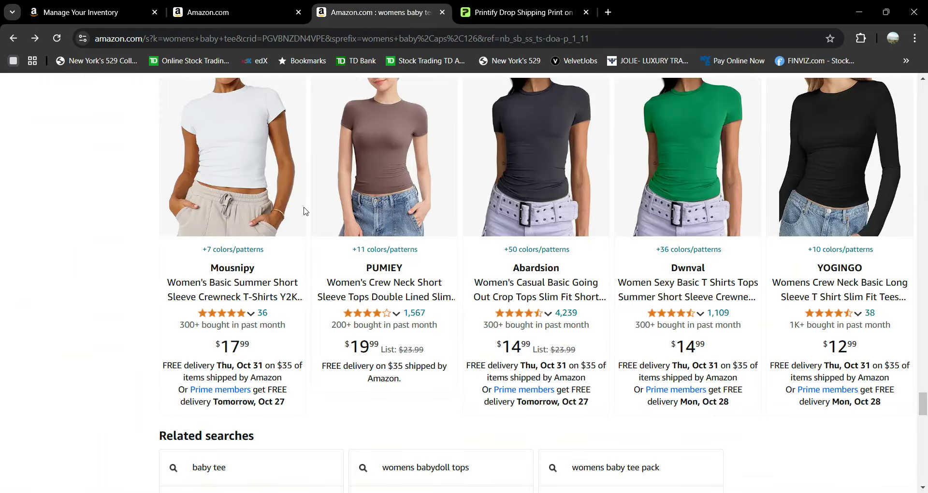
scroll(305, 210, down, 15)
scroll(305, 211, up, 20)
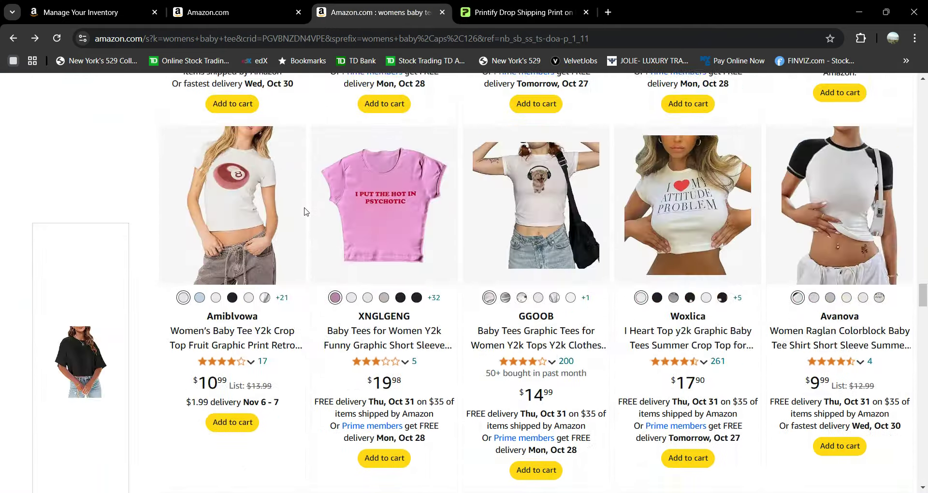
scroll(305, 211, up, 20)
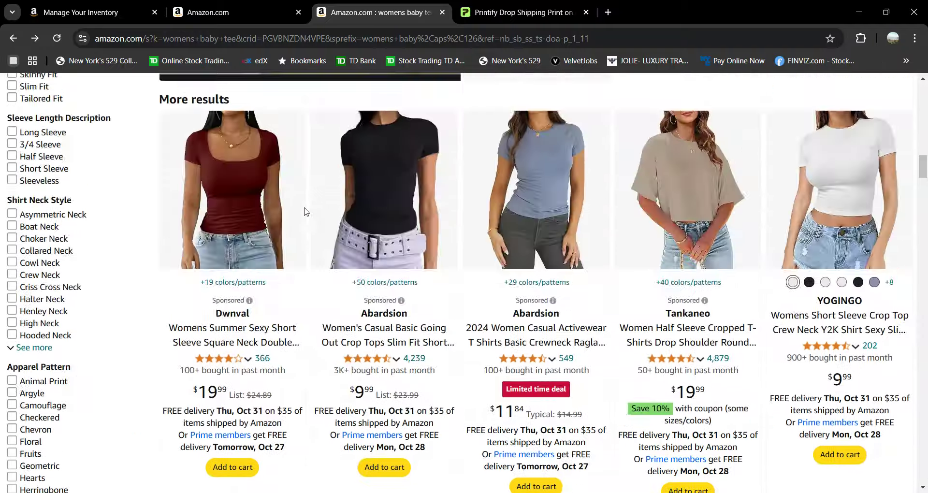
scroll(305, 211, up, 2)
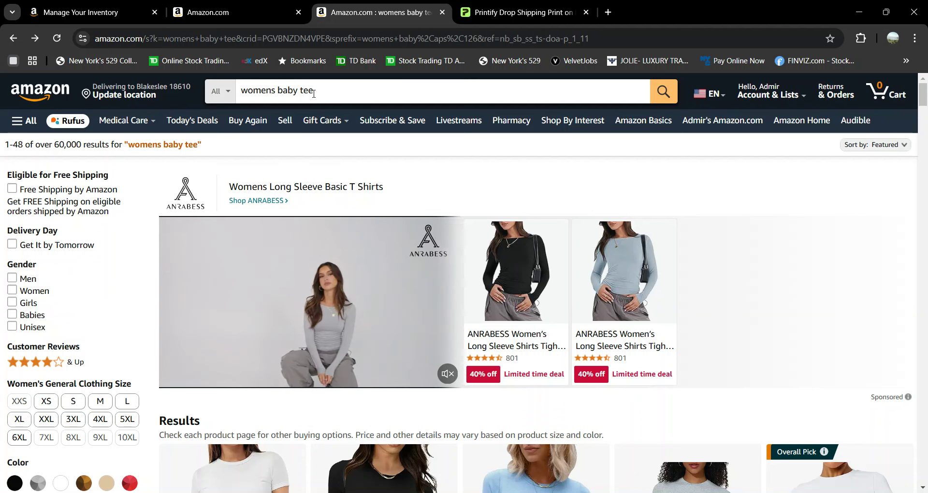
Back on Printify's pricing table, select the S size's 36% profit margin cell.
click(507, 17)
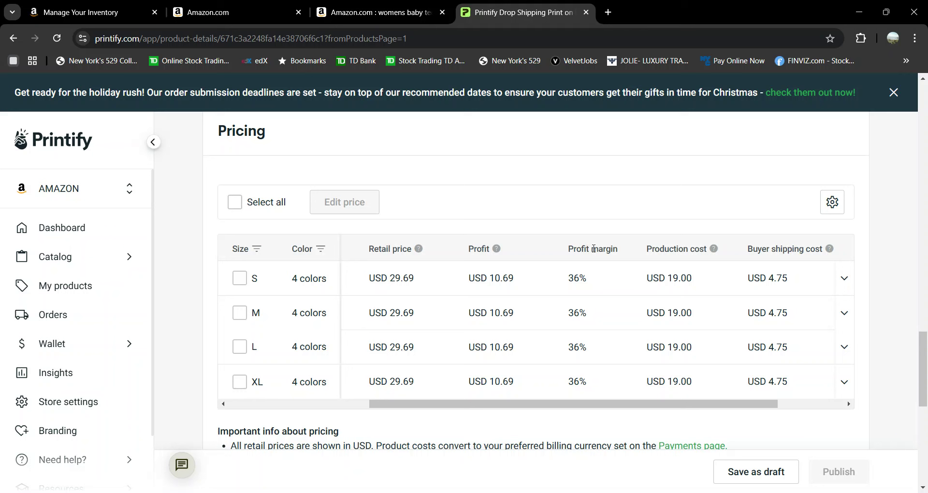
click(584, 279)
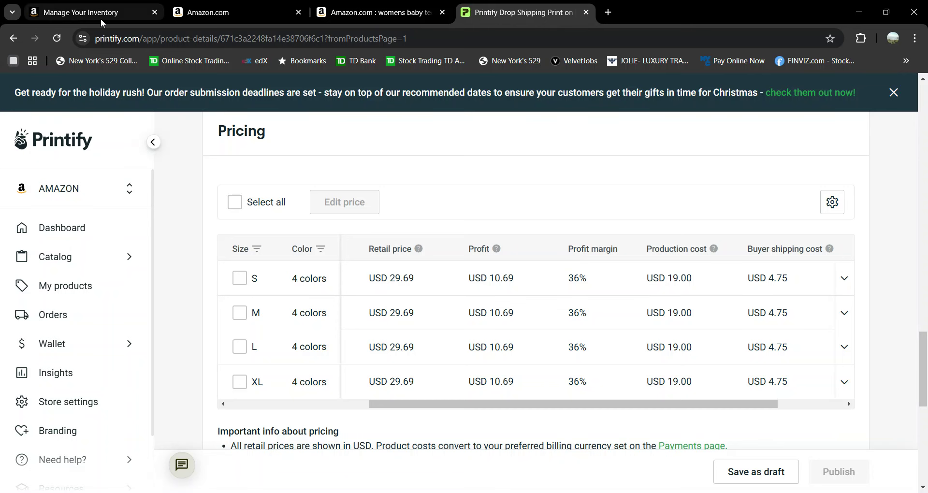
View Seller Central's Revenue Calculator: $29.69 price, $23.75 fulfillment cost, $0.89 net proceeds.
click(83, 16)
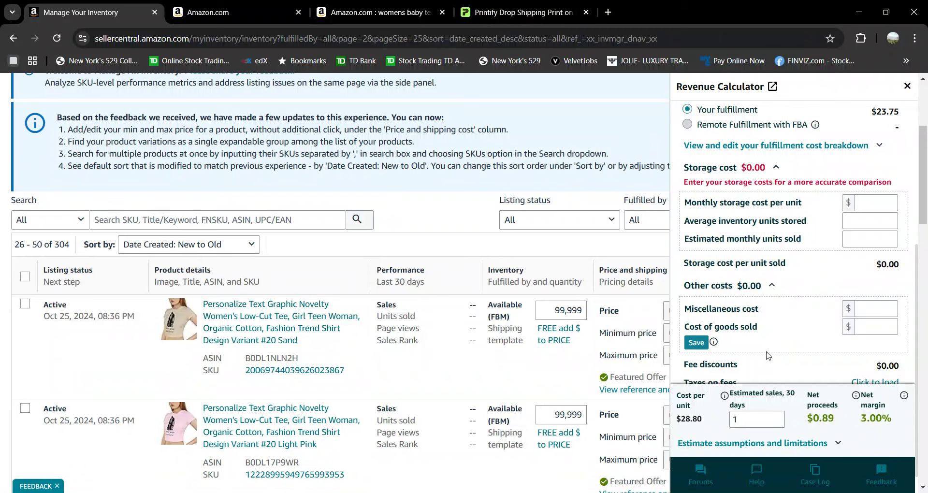
scroll(808, 356, up, 5)
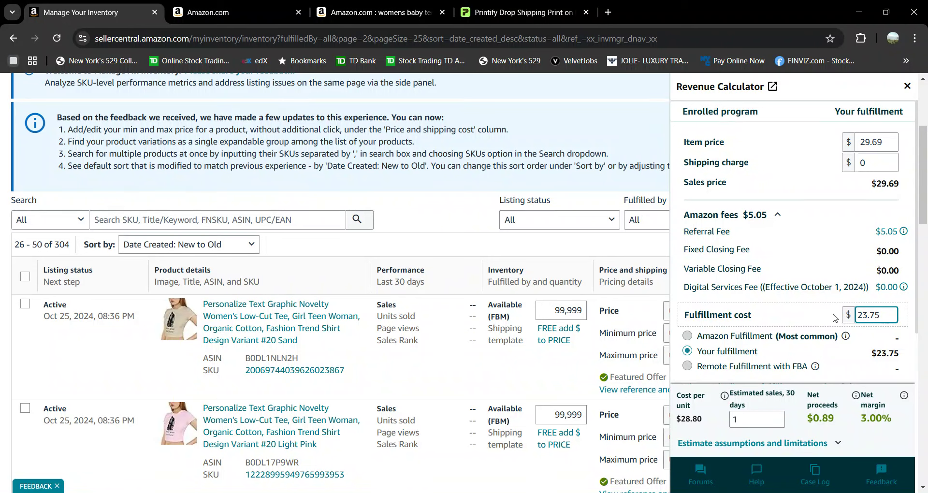
Check Printify's pricing table for USD 19.00 production cost and USD 4.75 shipping per size.
click(550, 21)
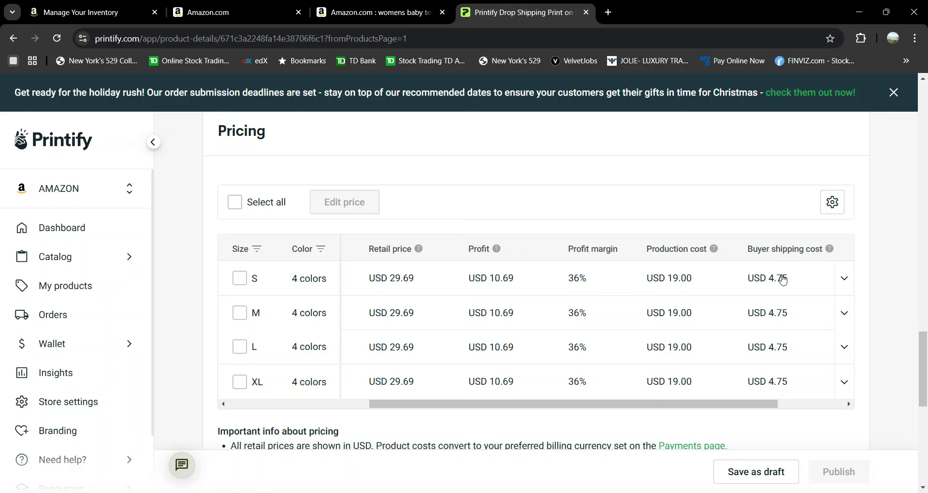
Review the Revenue Calculator's fees, storage and other costs, including the $5.05 referral fee.
click(116, 13)
scroll(811, 230, down, 3)
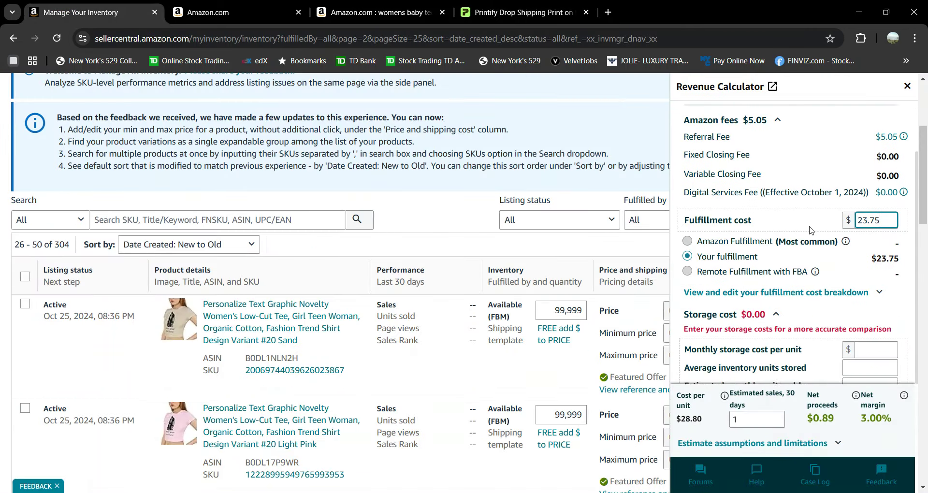
scroll(814, 178, down, 3)
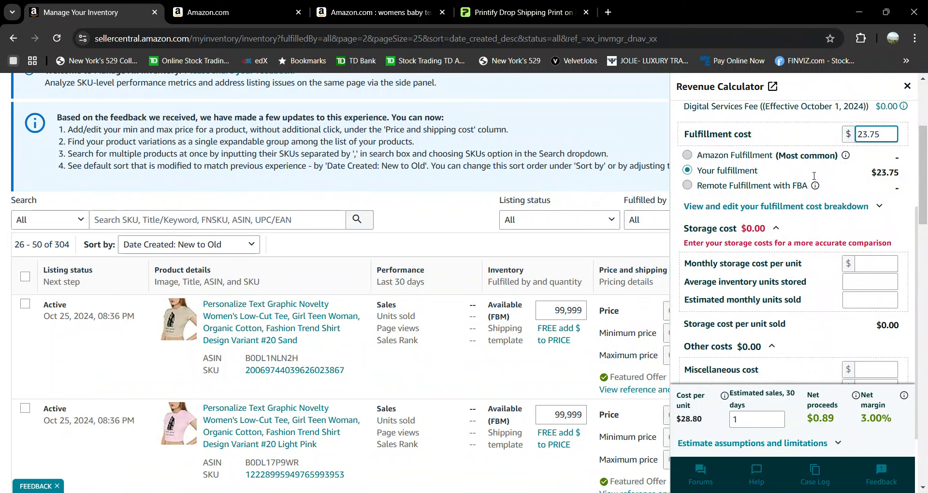
scroll(788, 175, up, 5)
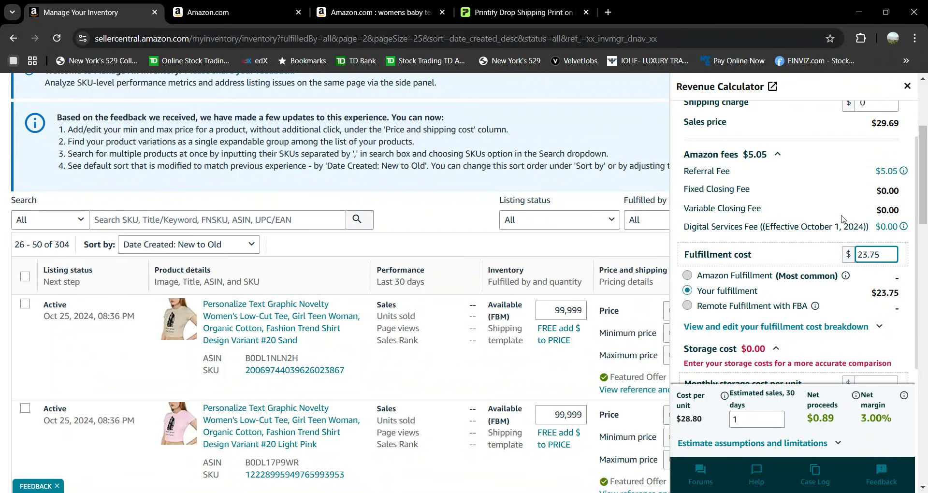
scroll(827, 213, down, 4)
scroll(821, 218, down, 1)
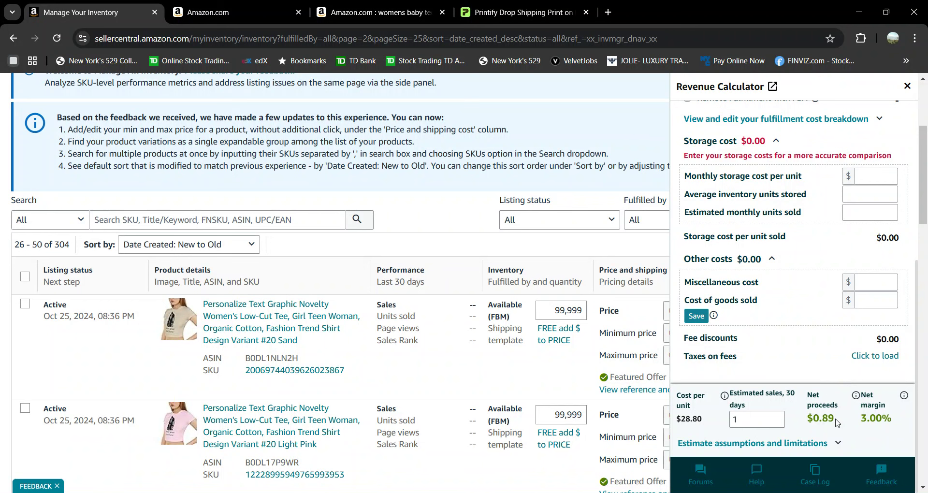
scroll(837, 423, up, 5)
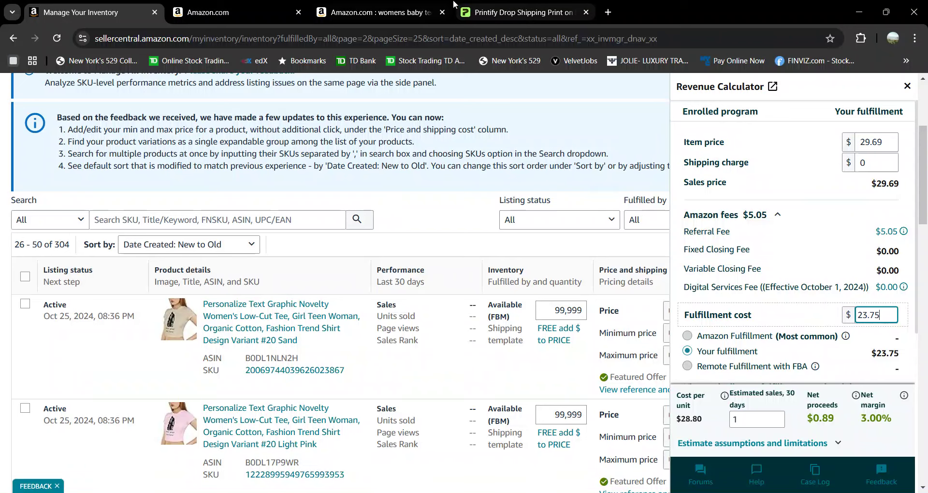
Browse the Amazon 'womens baby tee' results, comparing competitor prices from $9.99 to $38.99.
click(395, 13)
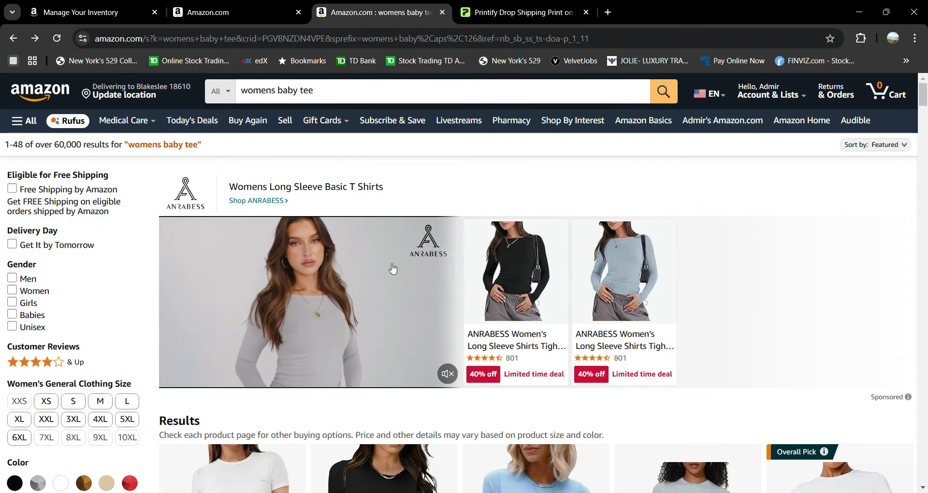
scroll(392, 268, down, 5)
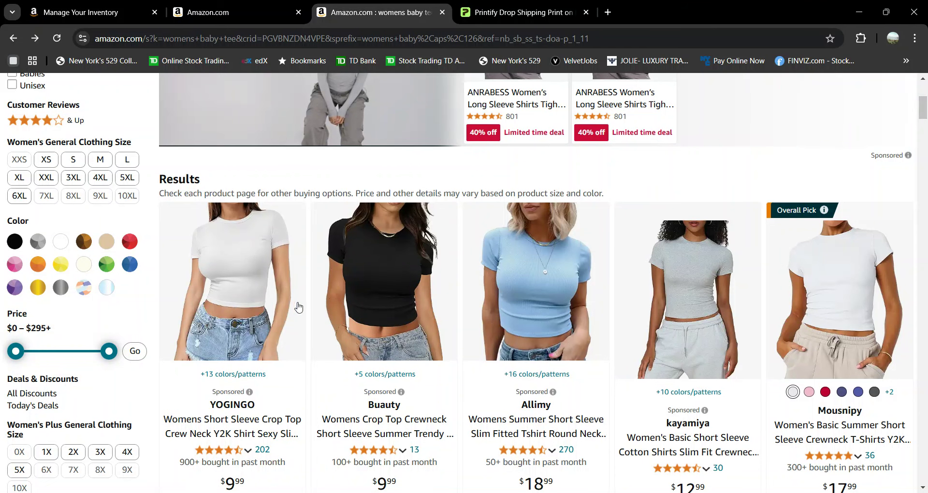
scroll(537, 269, down, 4)
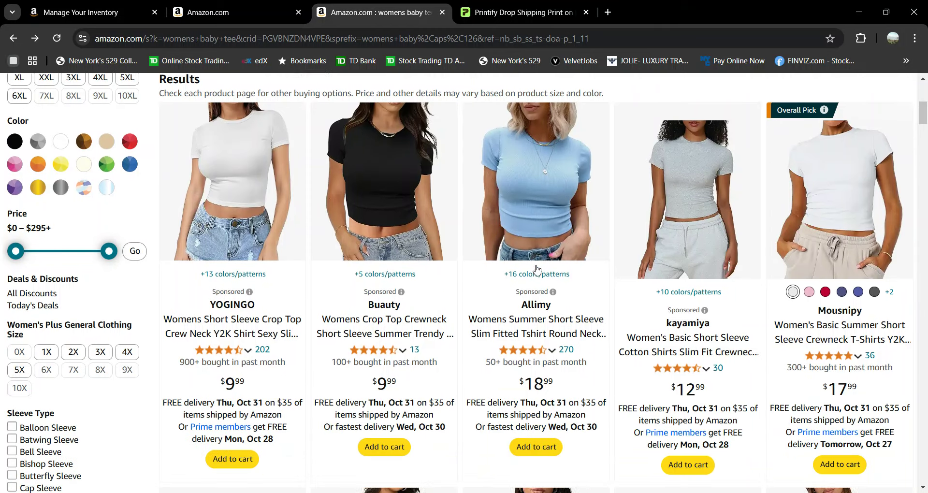
scroll(536, 269, down, 1)
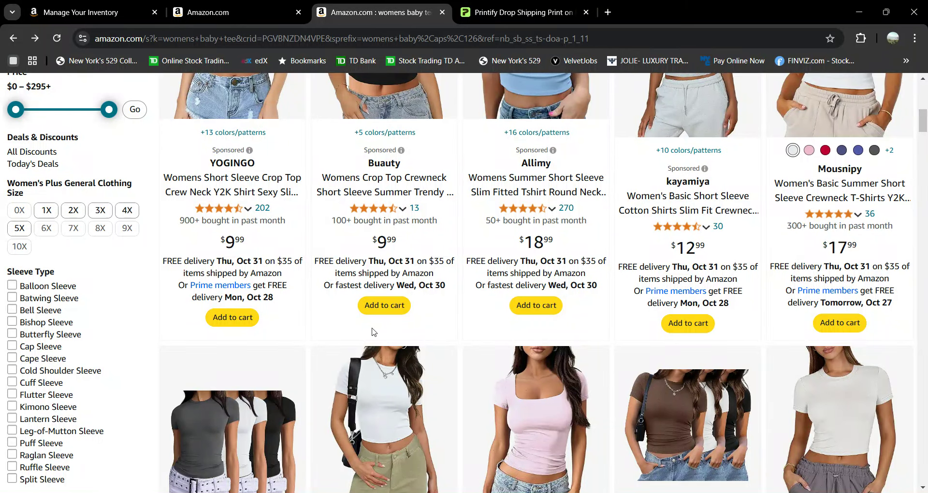
scroll(387, 337, down, 3)
scroll(355, 327, down, 2)
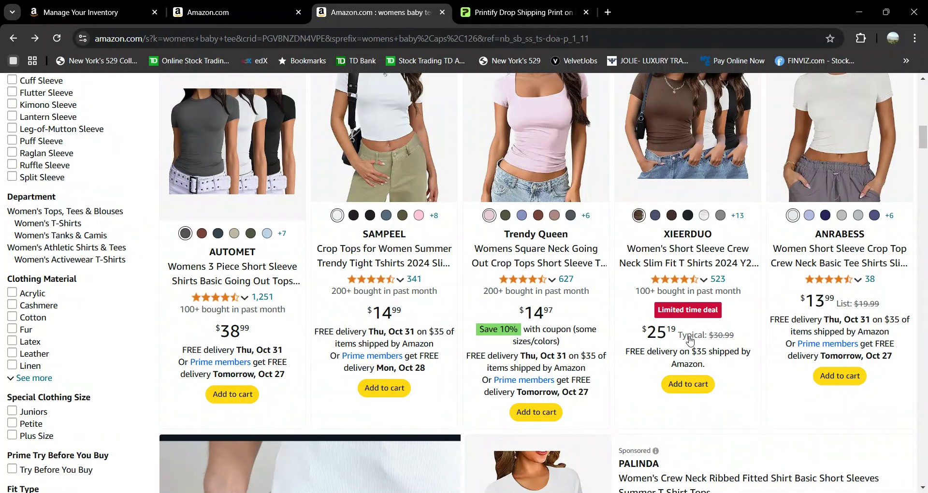
scroll(603, 285, down, 4)
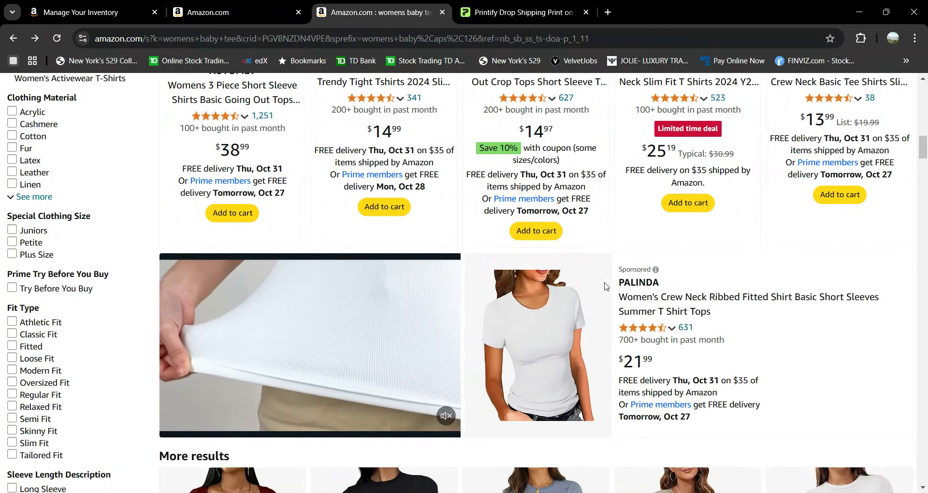
scroll(644, 282, down, 4)
scroll(621, 296, down, 2)
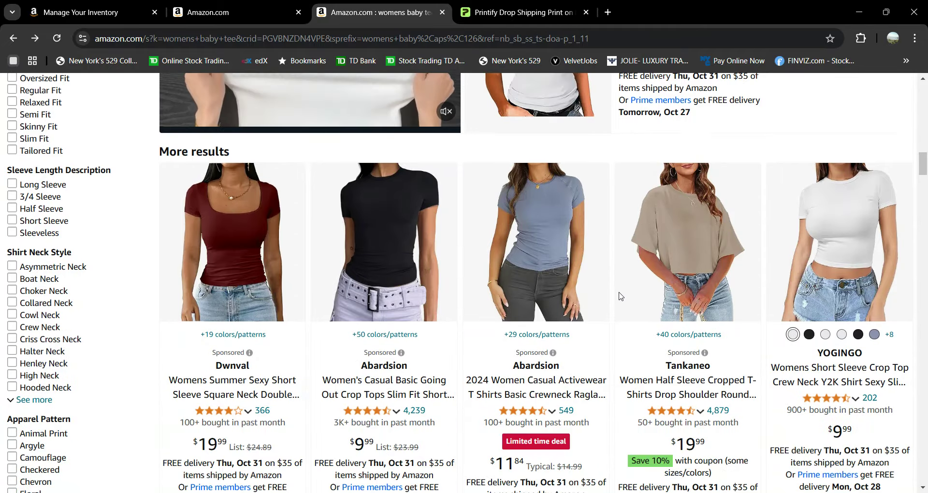
scroll(620, 296, down, 1)
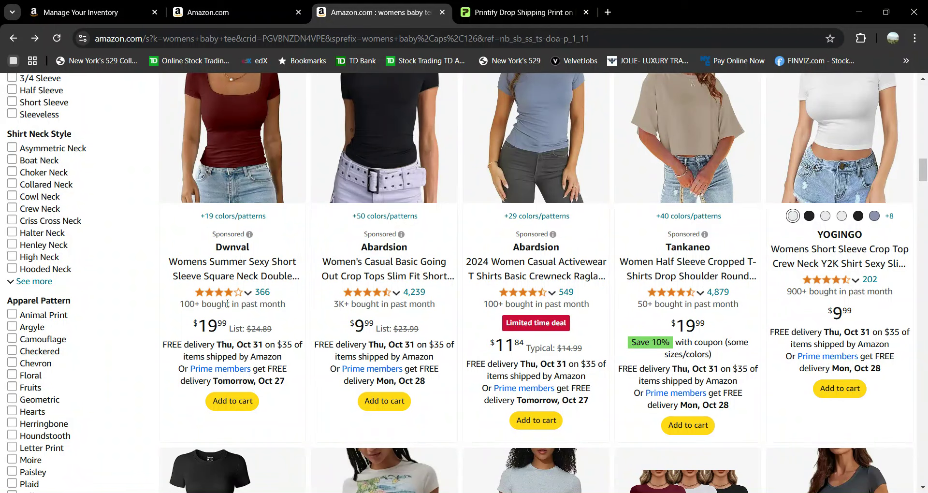
scroll(621, 296, down, 2)
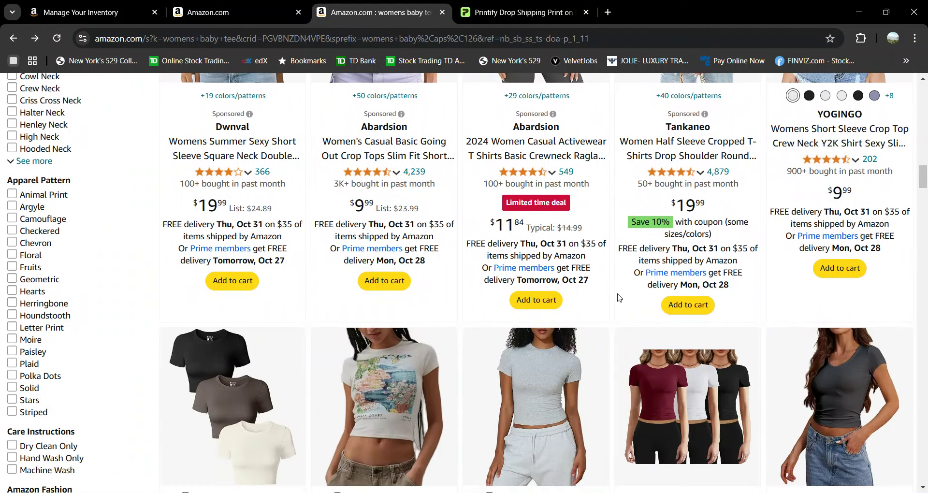
scroll(619, 297, down, 1)
scroll(618, 298, down, 5)
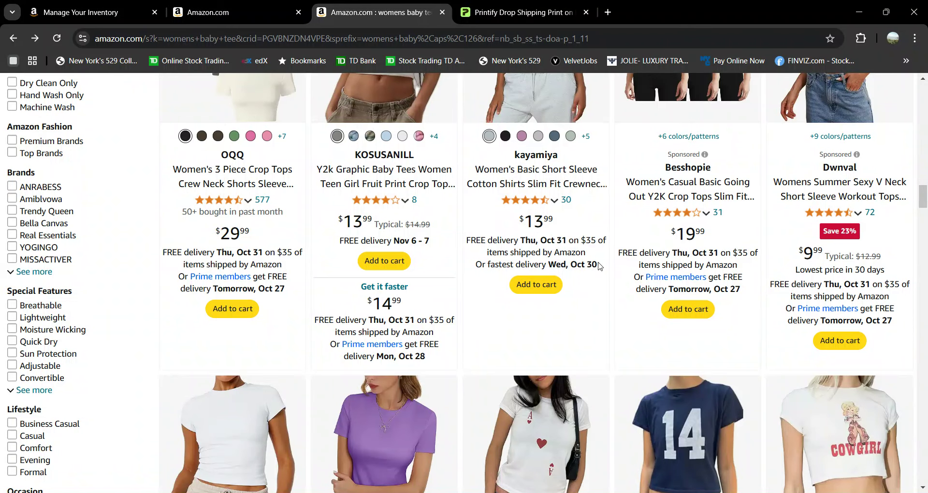
scroll(611, 291, down, 6)
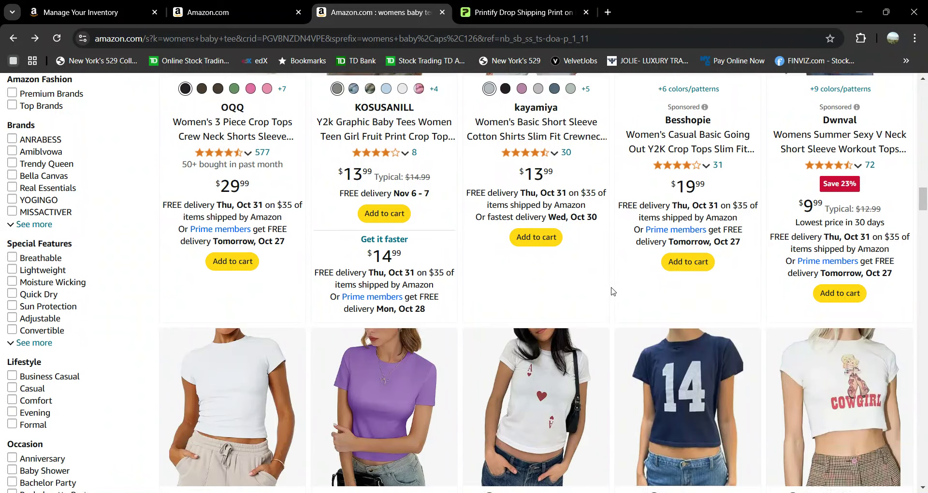
scroll(611, 291, down, 1)
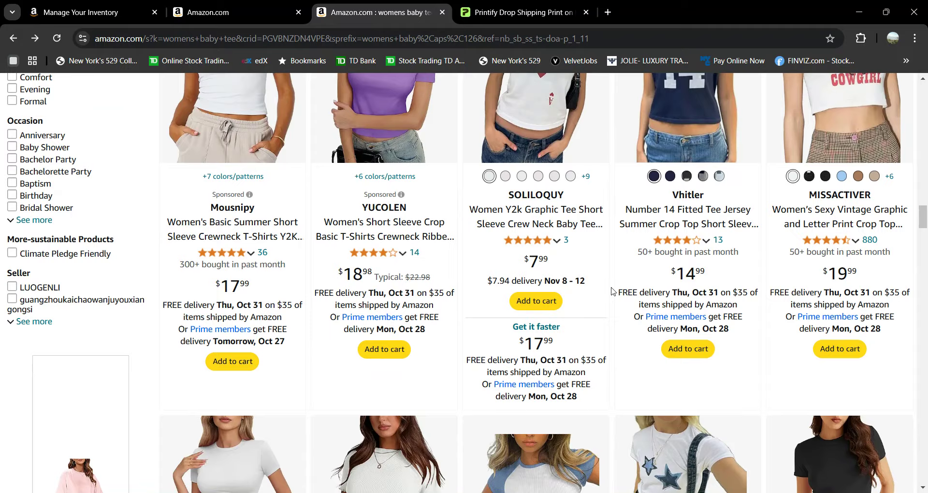
scroll(611, 290, down, 2)
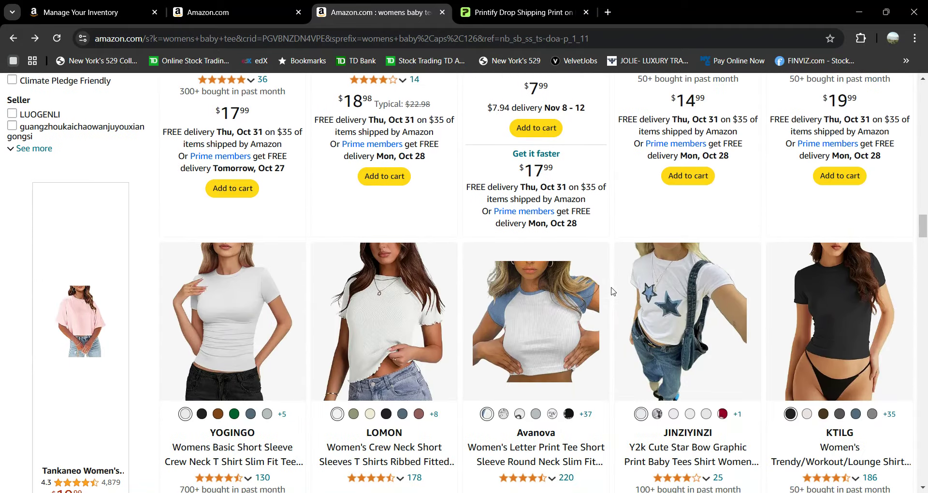
scroll(611, 291, down, 1)
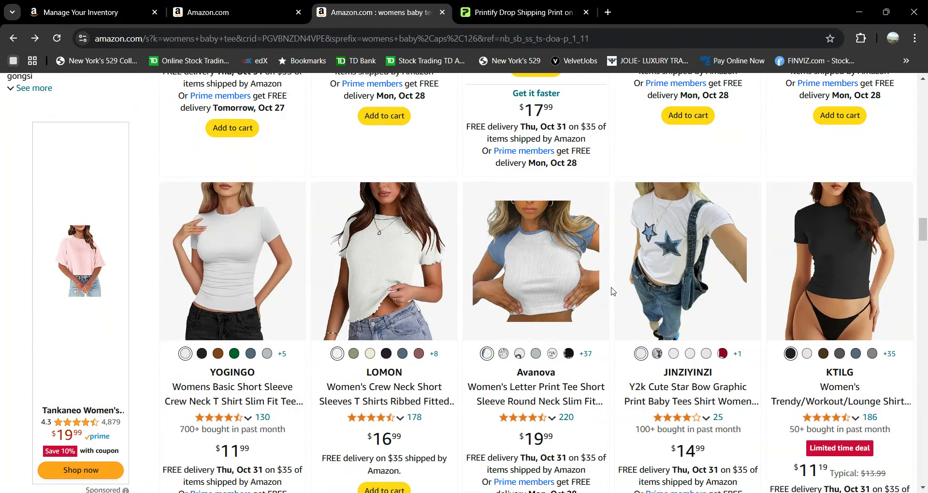
scroll(611, 291, down, 2)
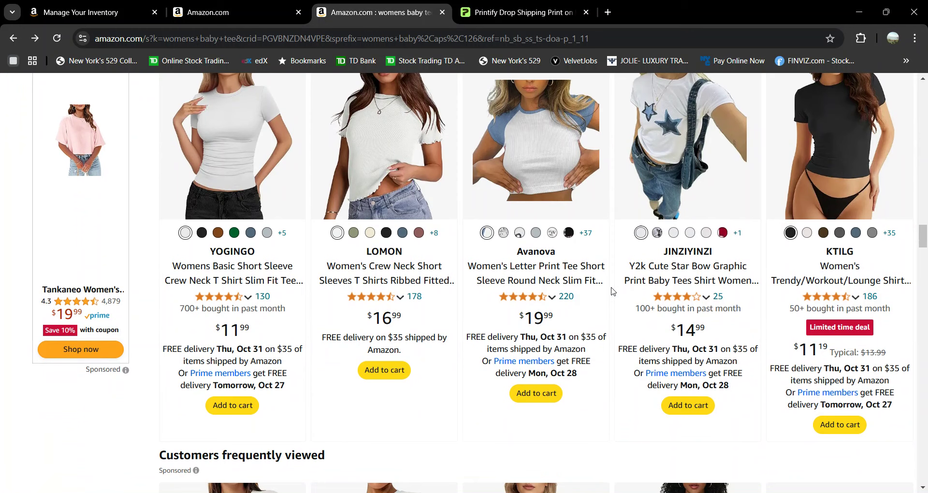
scroll(611, 291, down, 2)
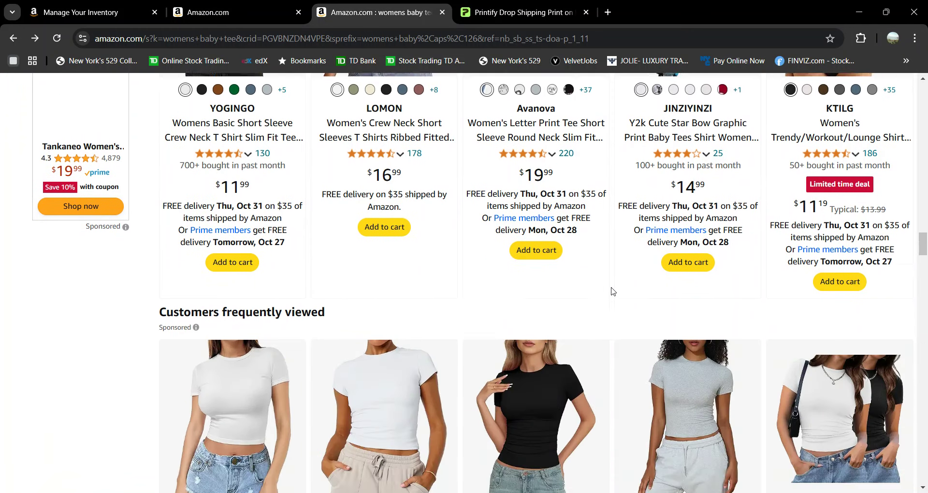
scroll(611, 291, down, 5)
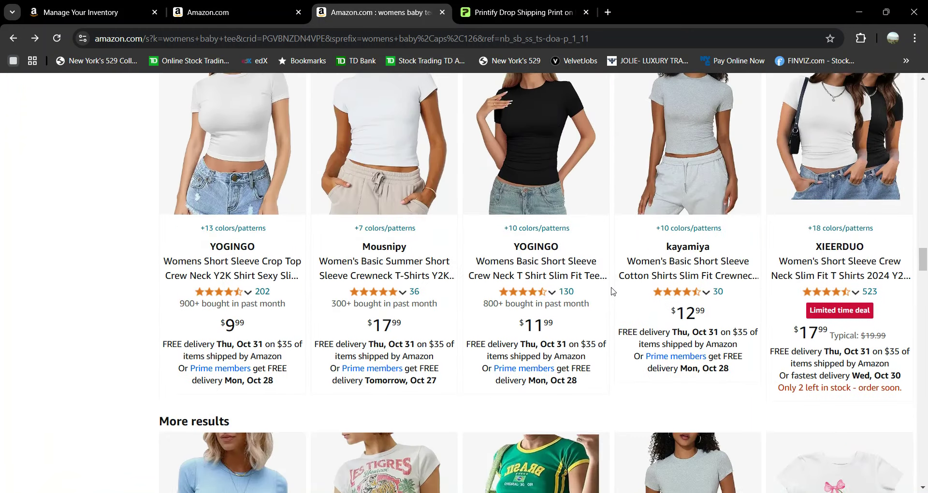
scroll(611, 291, down, 1)
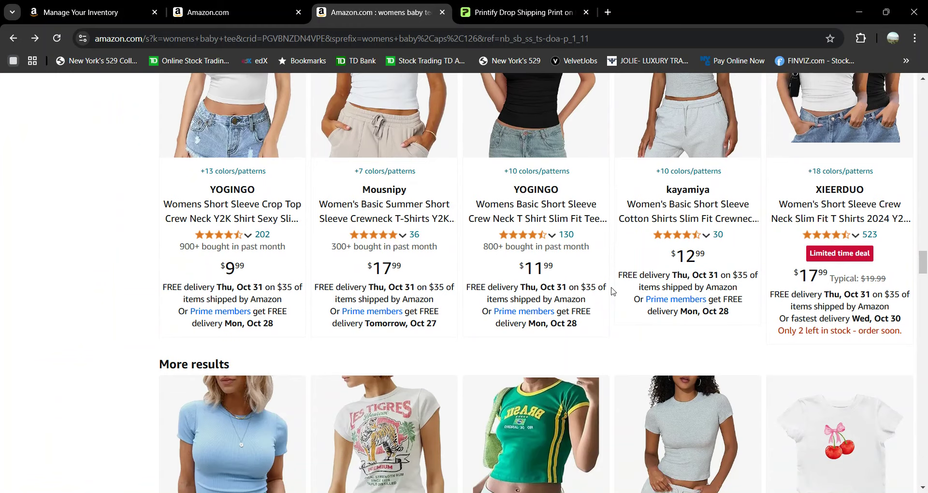
scroll(611, 291, down, 1)
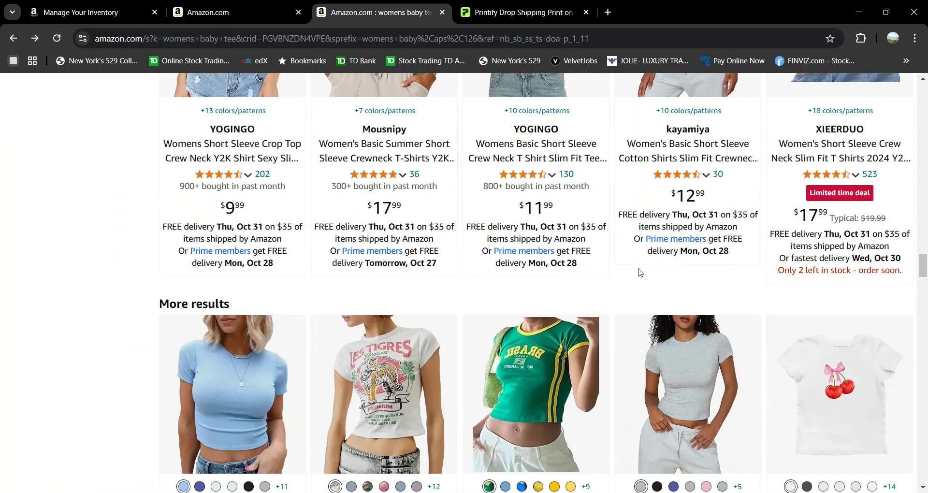
scroll(316, 220, up, 3)
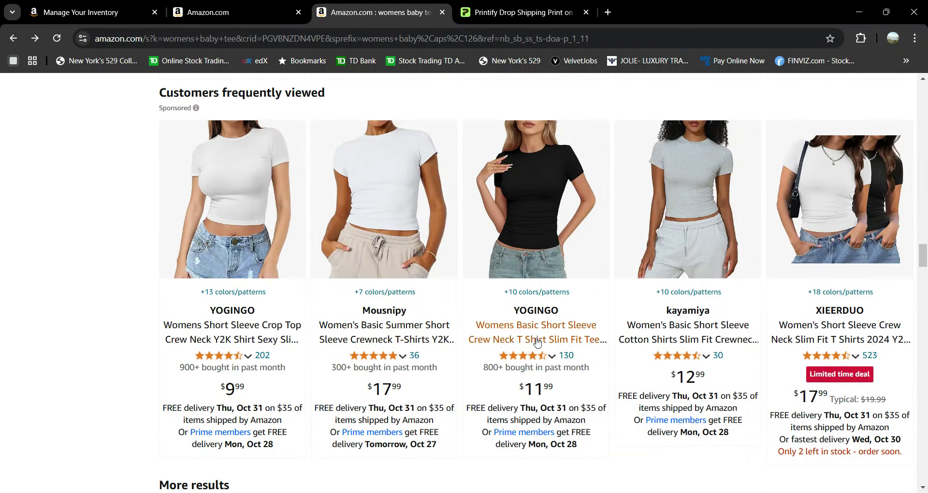
scroll(672, 297, down, 3)
scroll(673, 303, down, 3)
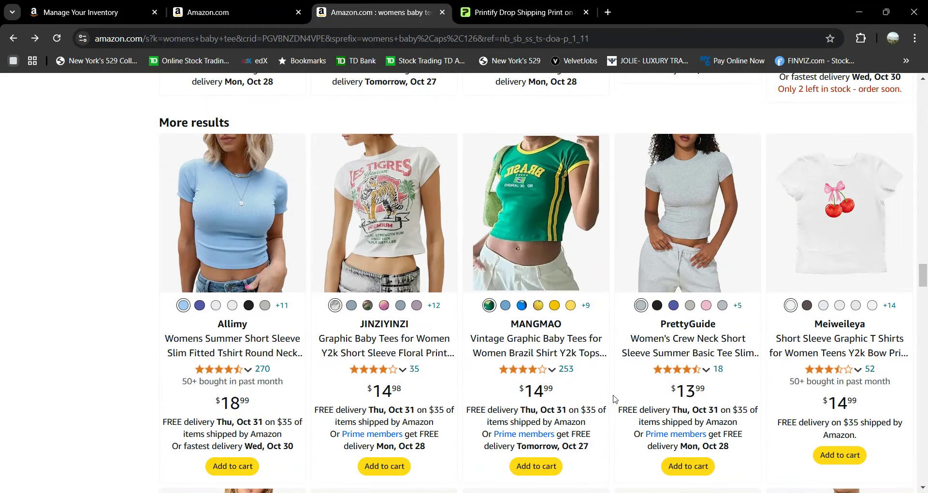
scroll(614, 399, up, 5)
scroll(613, 398, down, 5)
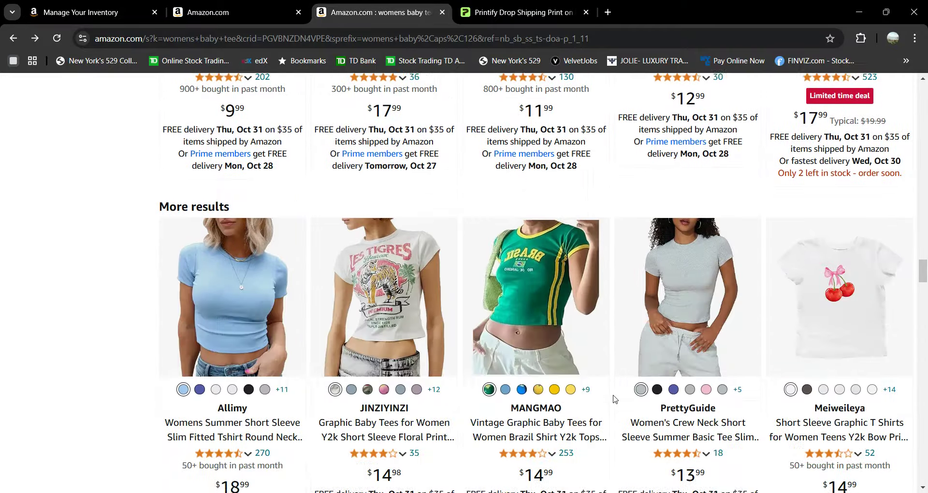
scroll(613, 398, down, 6)
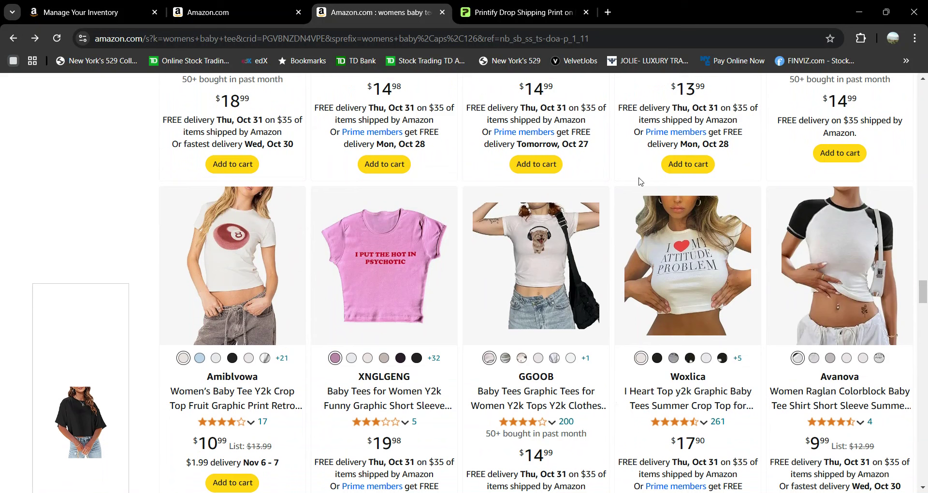
On Printify's pricing table, select the column headings, then clear the selection.
click(525, 15)
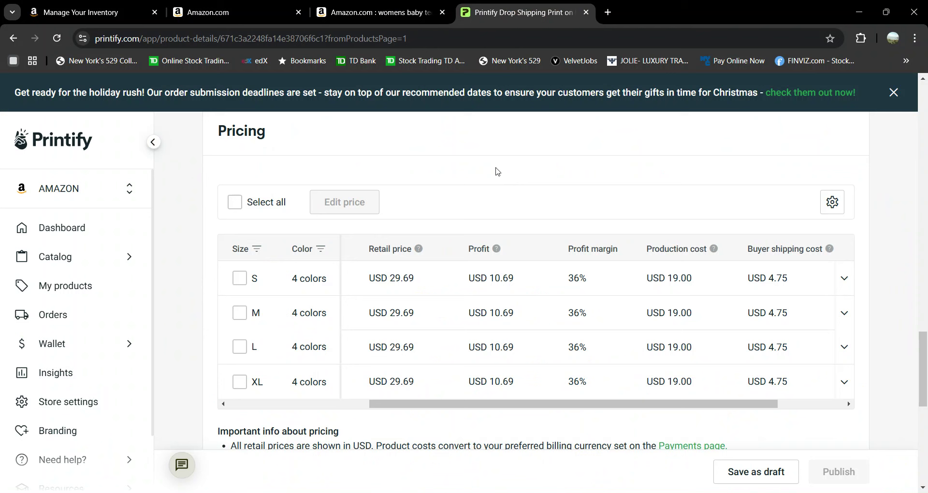
triple_click(497, 173)
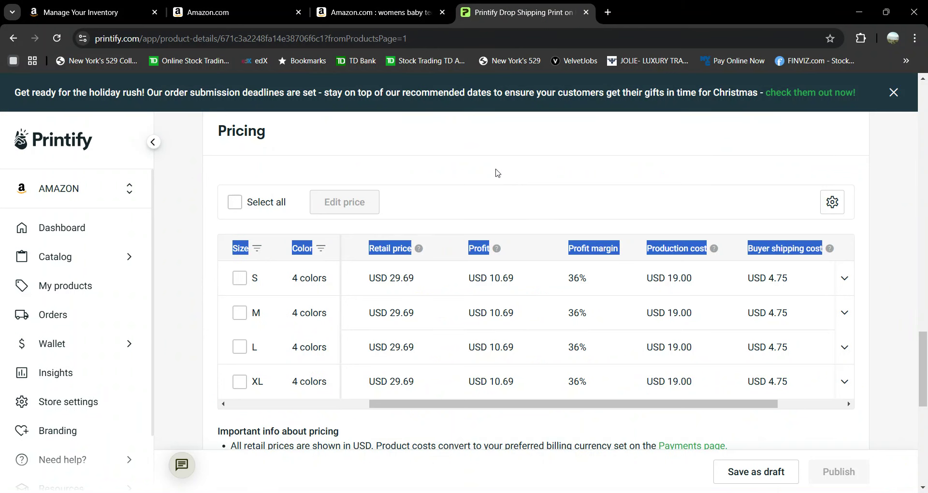
click(509, 182)
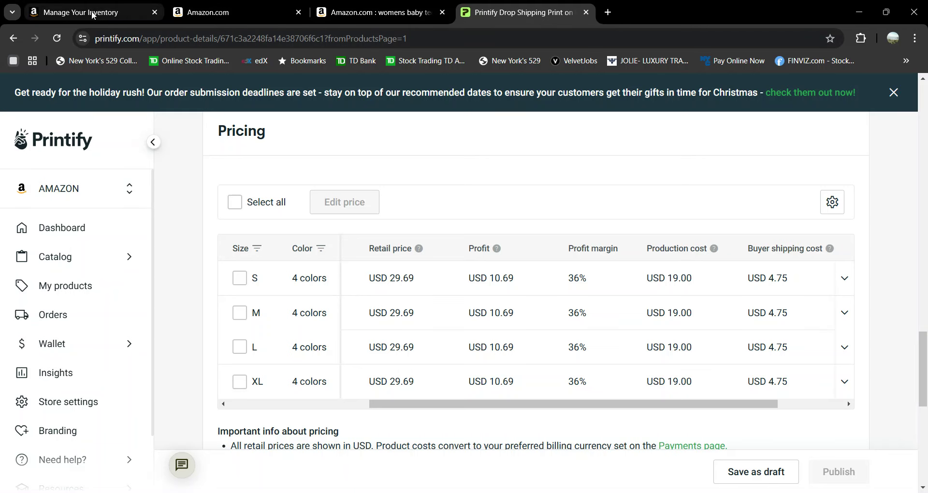
Revisit Seller Central's Revenue Calculator showing $0.89 net proceeds on a $29.69 item price.
click(108, 10)
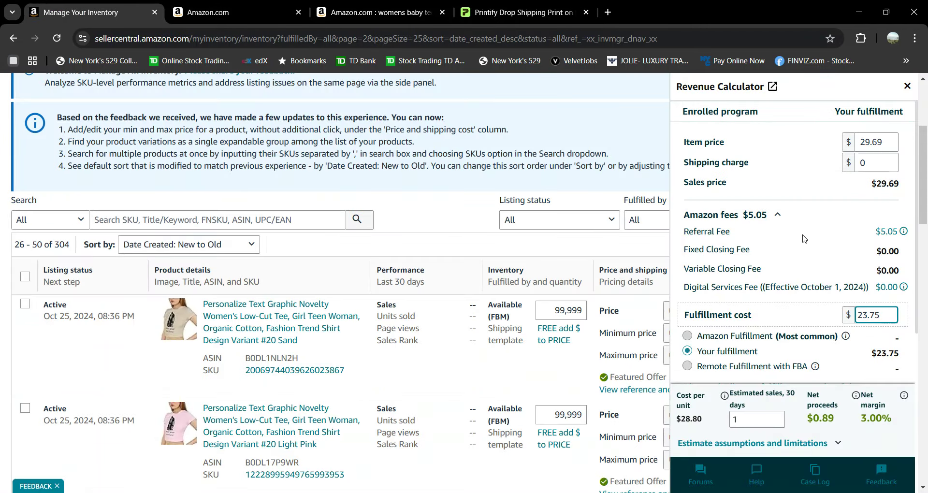